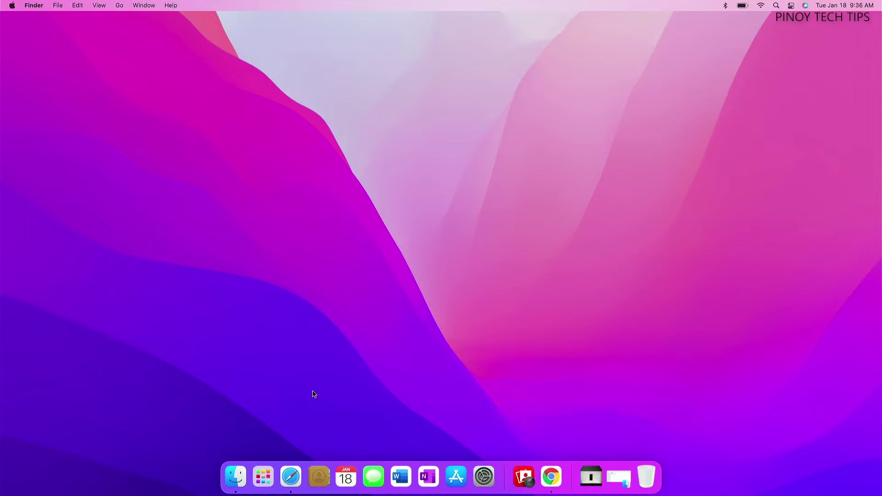
# Bring up Safari on apple.com, then reopen System Preferences to its main pane.
pyautogui.click(289, 477)
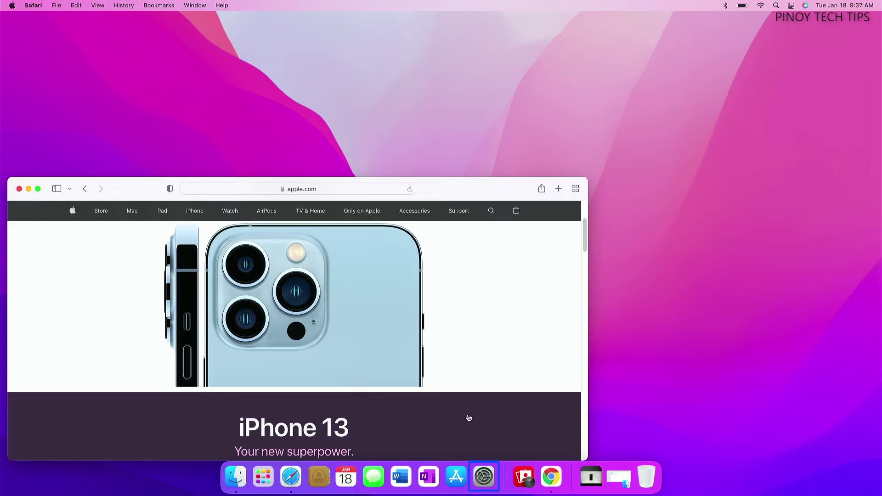
pyautogui.click(484, 476)
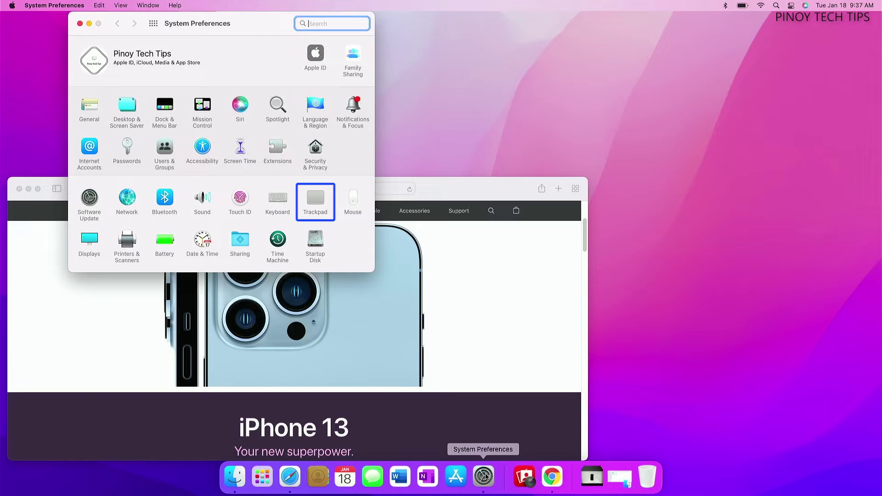
# Open the Trackpad pane and raise Tracking speed nearly to Fast.
pyautogui.click(315, 201)
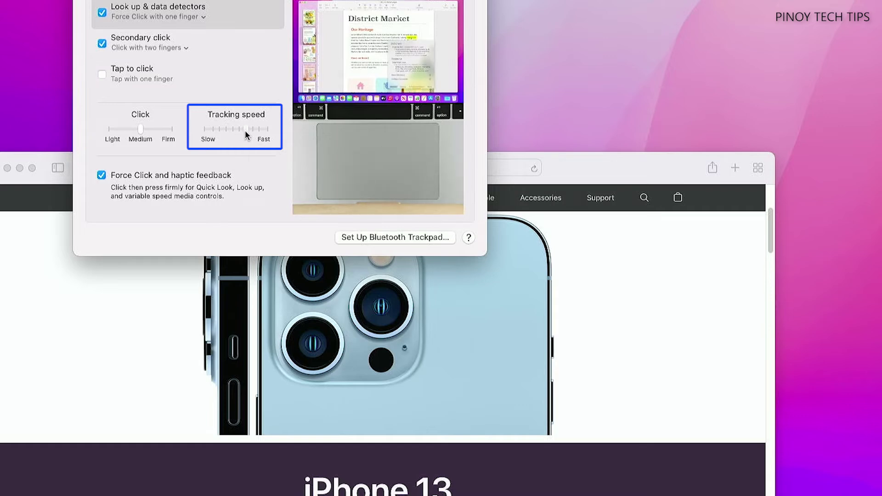
pyautogui.moveTo(229, 131); pyautogui.dragTo(253, 133)
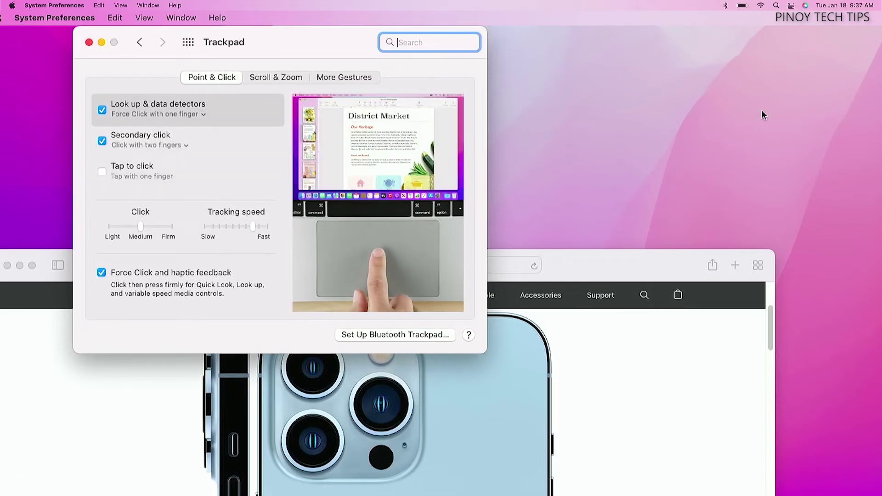
pyautogui.moveTo(134, 171)
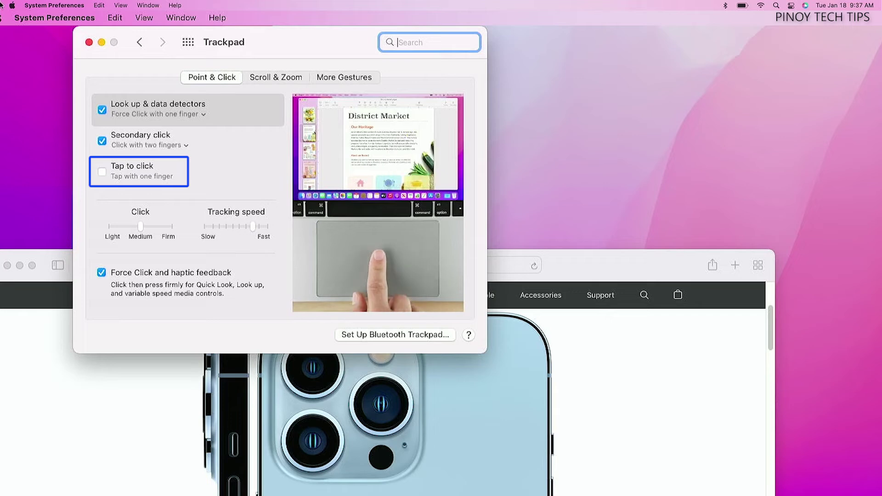
# Enable Tap to click on the Point & Click tab.
pyautogui.click(101, 173)
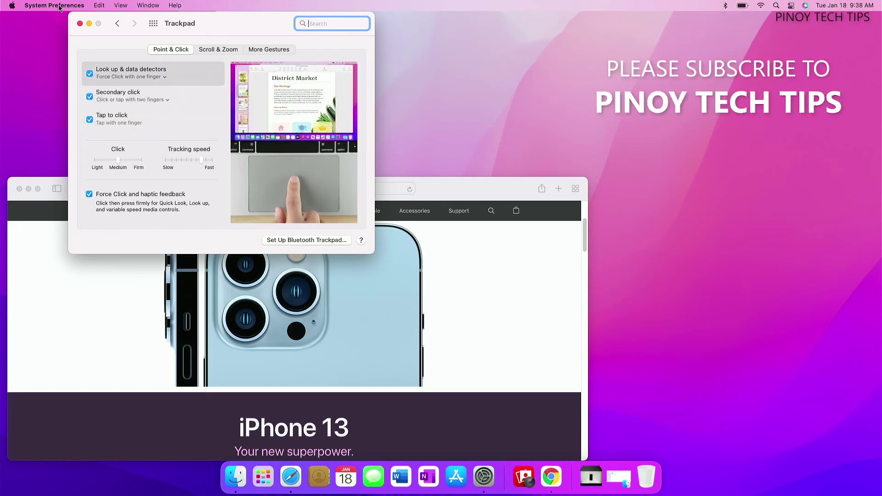
pyautogui.click(116, 24)
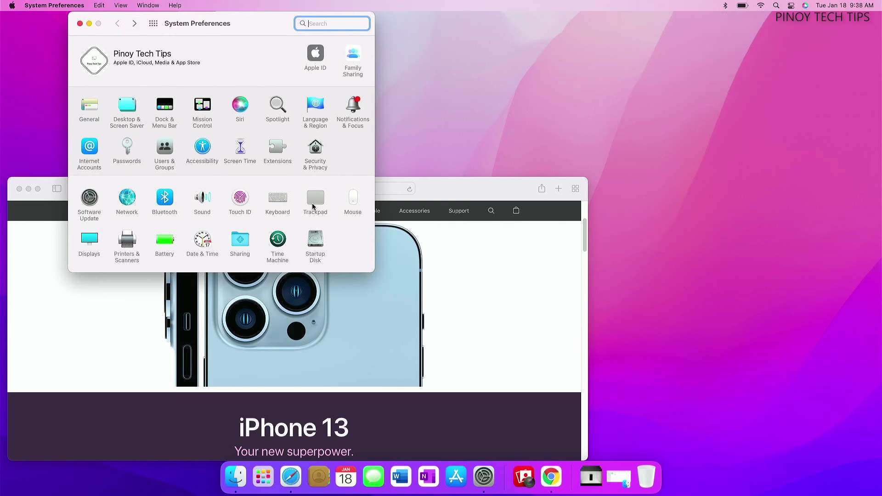
pyautogui.click(312, 200)
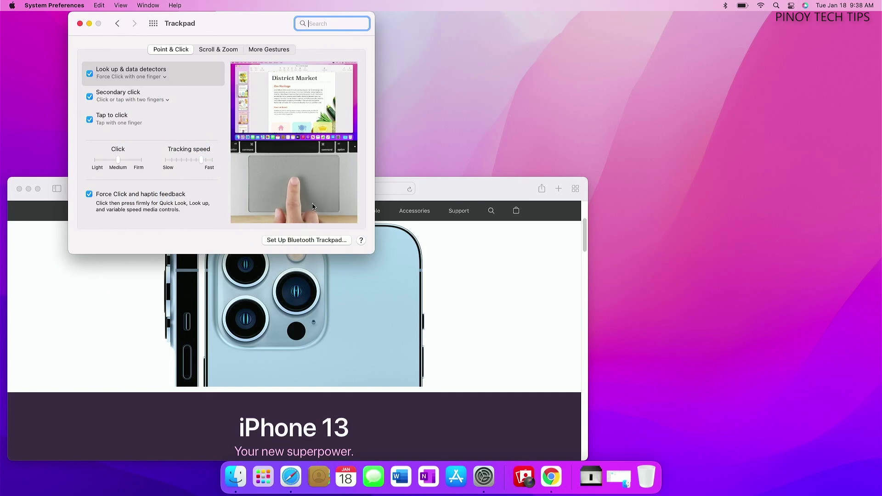